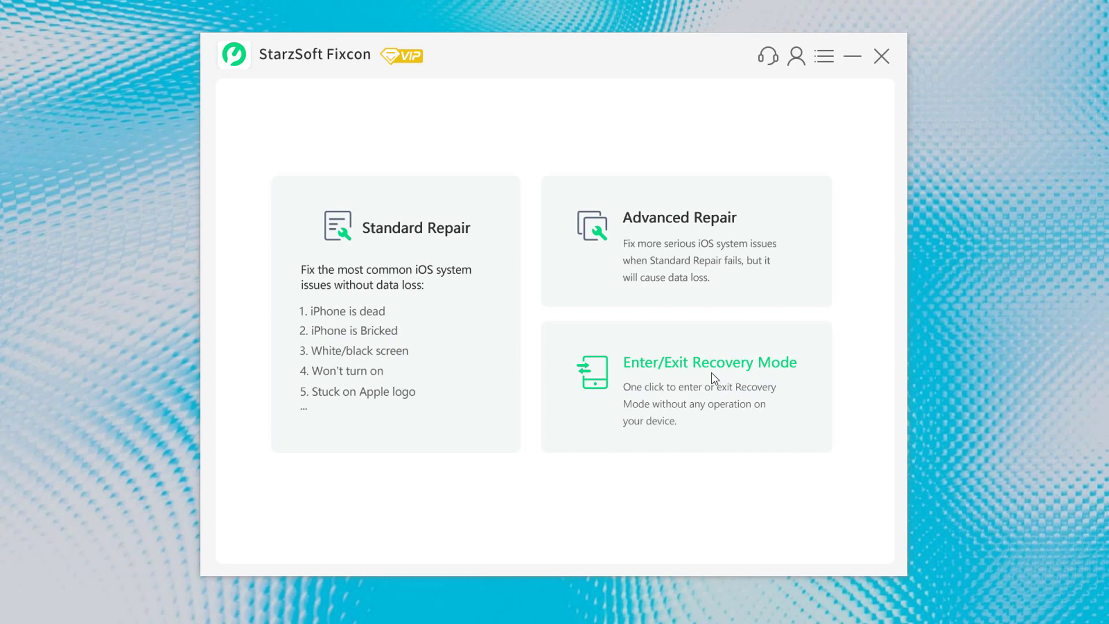
Choose Standard Repair, the mode that keeps the device's data, reaching the USB connection prompt.
left_click(399, 243)
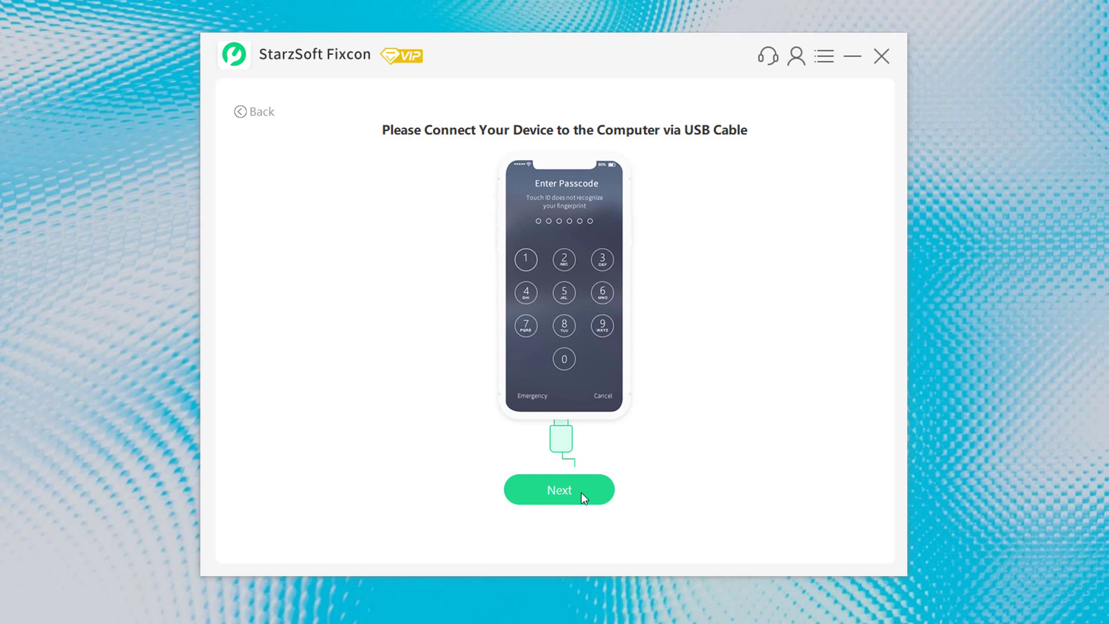
Confirm the connected iPhone 11 and download the 14.7.1 firmware package (4.70GB) to the default path.
left_click(582, 493)
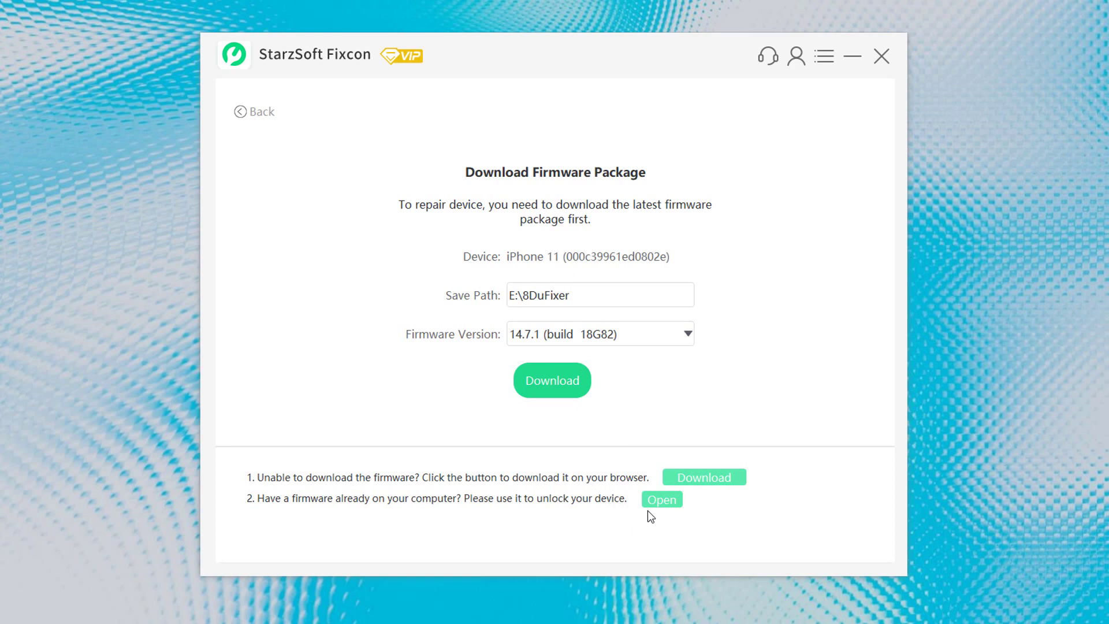
left_click(554, 388)
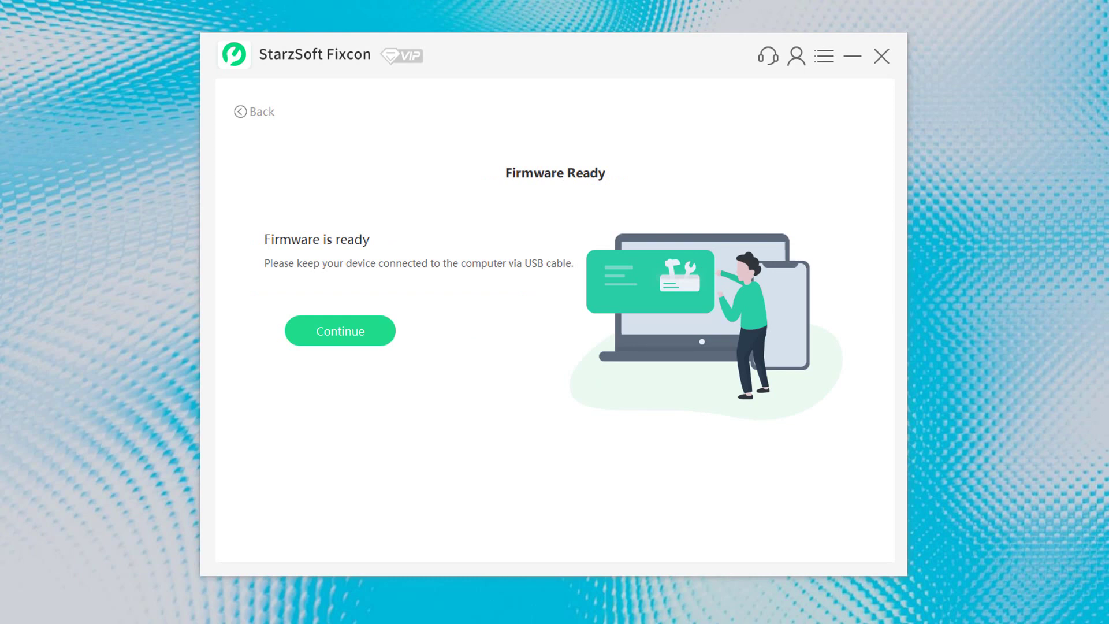
Continue from Firmware Ready to begin repairing the iPhone with the downloaded firmware.
left_click(354, 334)
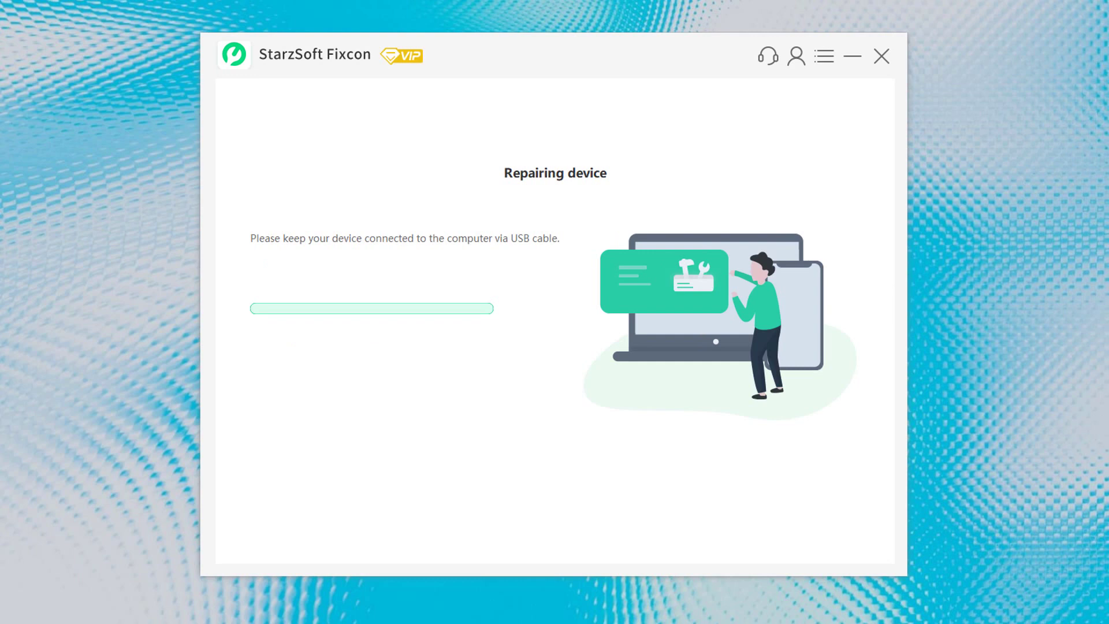